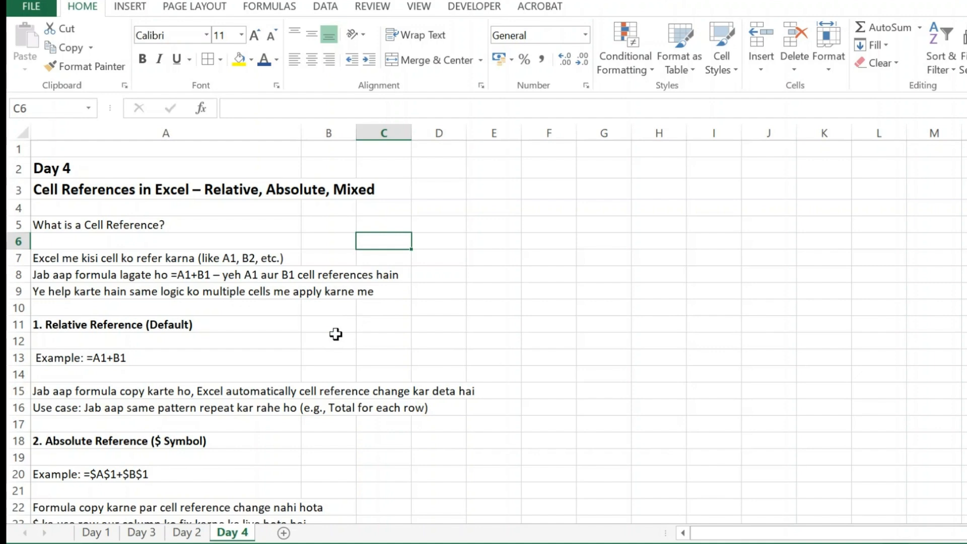
Step: Enter 2 in F11 and 1 in G11 as sample numbers for the relative reference example
scroll(336, 334, "down", 2)
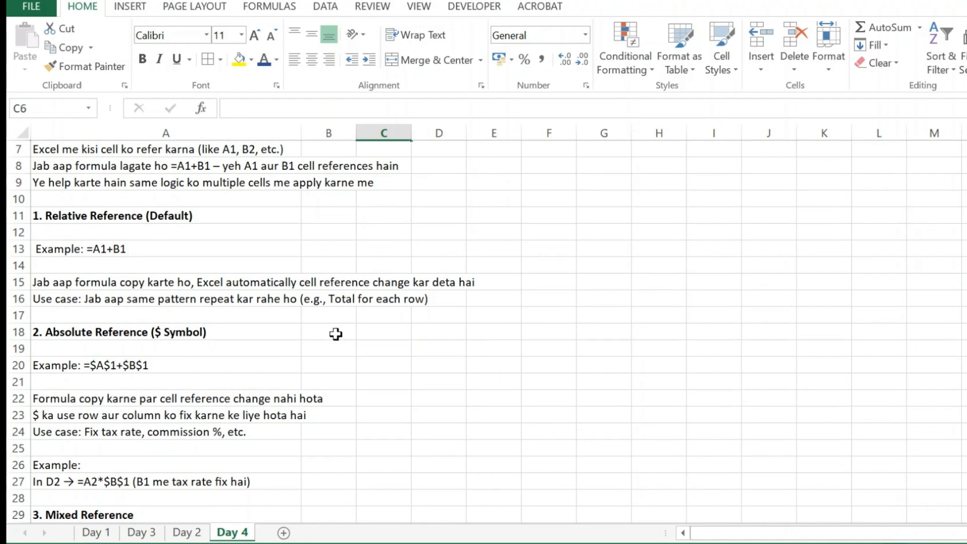
left_click(556, 217)
type("2")
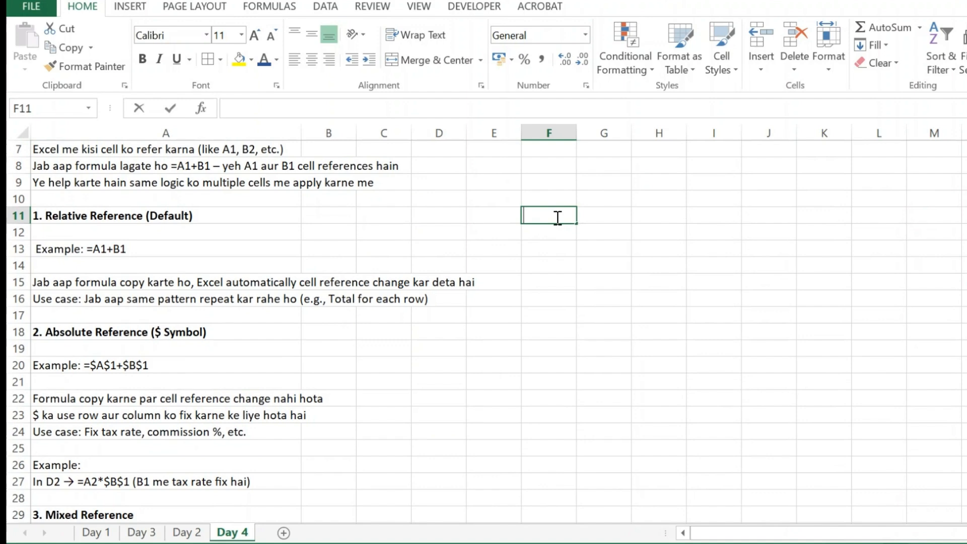
key("Tab")
type("1")
key("Tab")
Step: Add the two numbers in H11 with the formula =F11+G11
type("=")
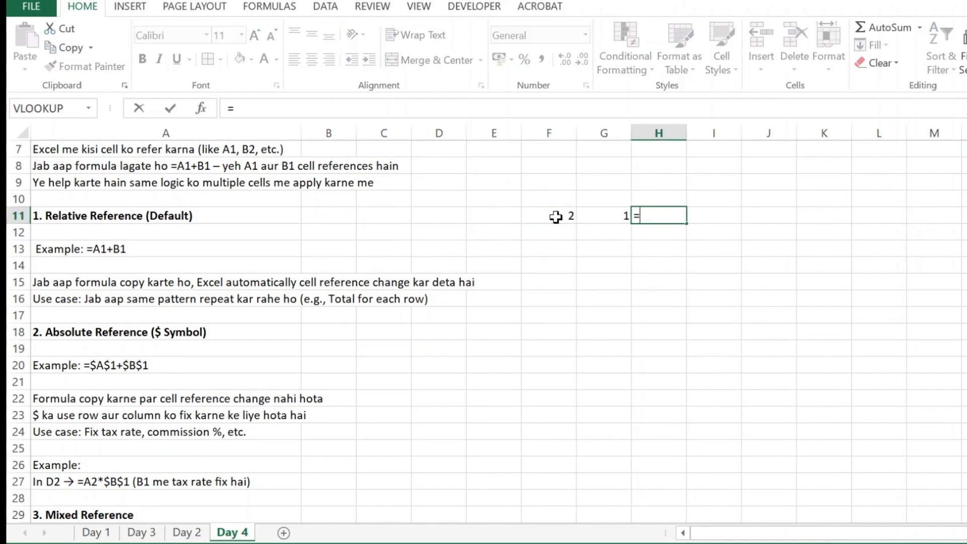
key("Left")
key("Left")
type("+")
key("Left")
key("Return")
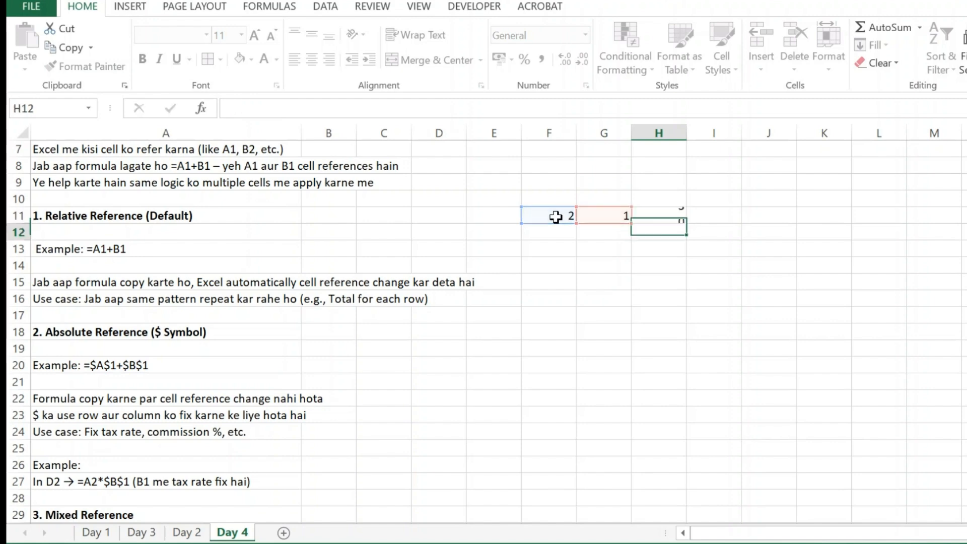
Step: Enter 3 in F12 and 4 in G12 as the second row of sample numbers
key("Left")
key("Left")
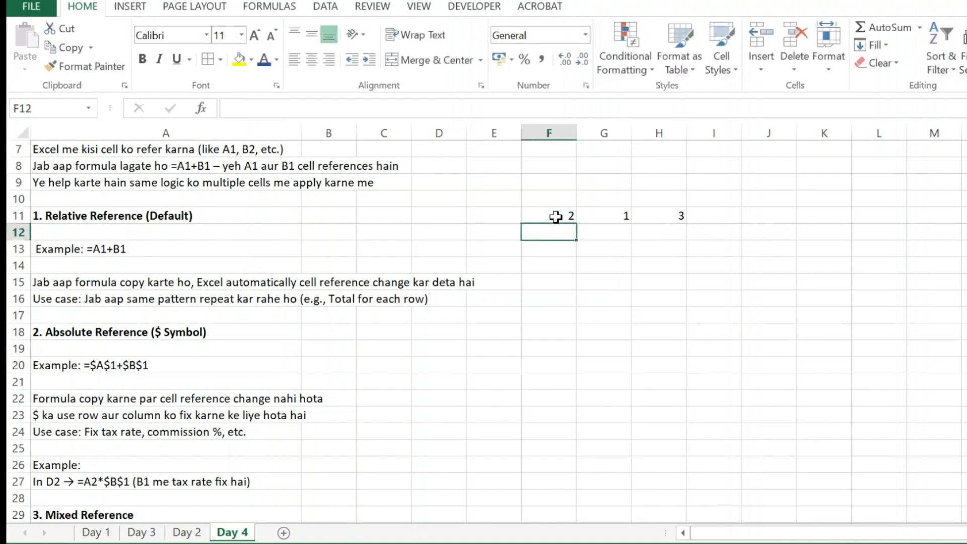
type("3")
key("Tab")
type("4")
key("Tab")
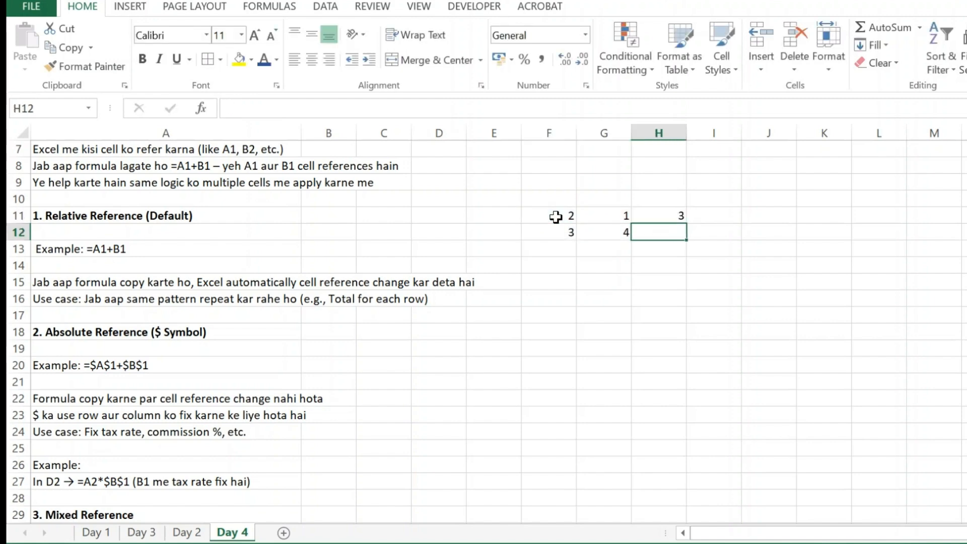
Step: Enter 2 in F13 and 3 in G13 as the third row of sample numbers
key("Left")
key("Left")
key("Down")
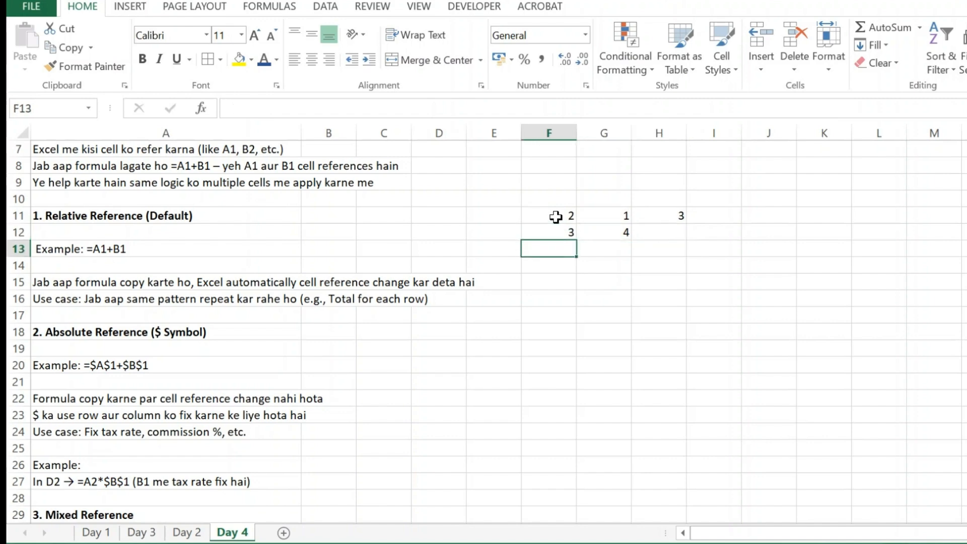
type("2")
key("Tab")
type("3")
key("Tab")
Step: Fill the sum formula from H11 down to H13
key("Up")
key("Up")
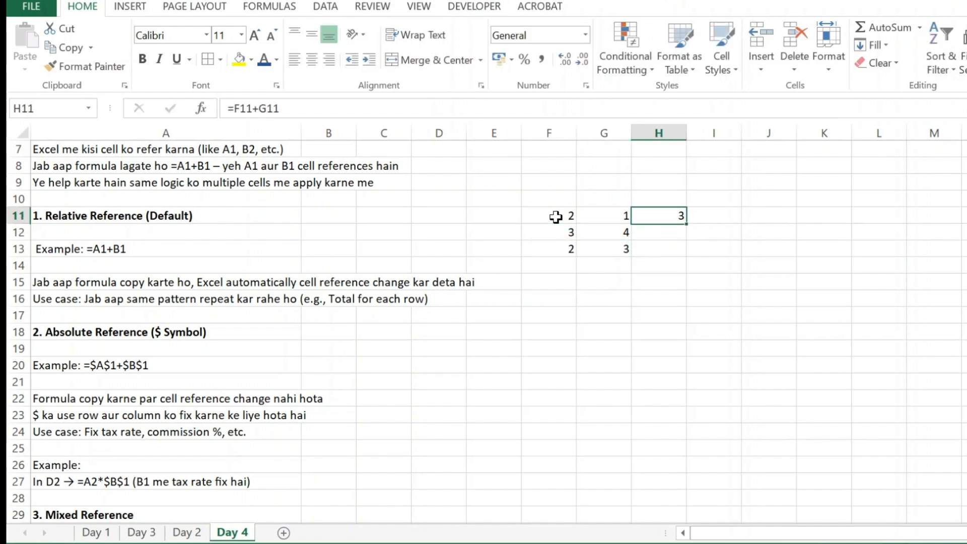
double_click(687, 223)
left_click(706, 220)
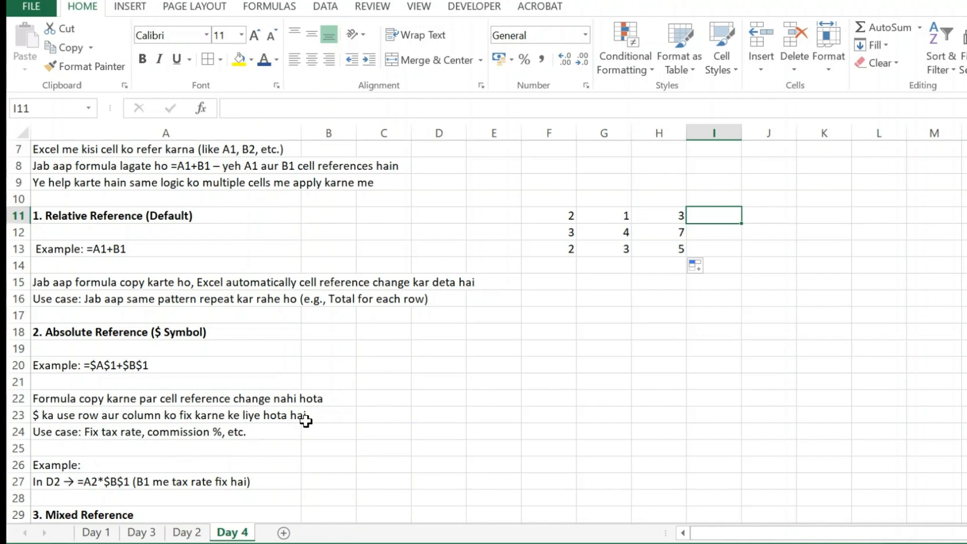
Step: Add the headers Salary in D18 and Tax in E18, and enter 10000 as the first salary in D19
left_click(444, 335)
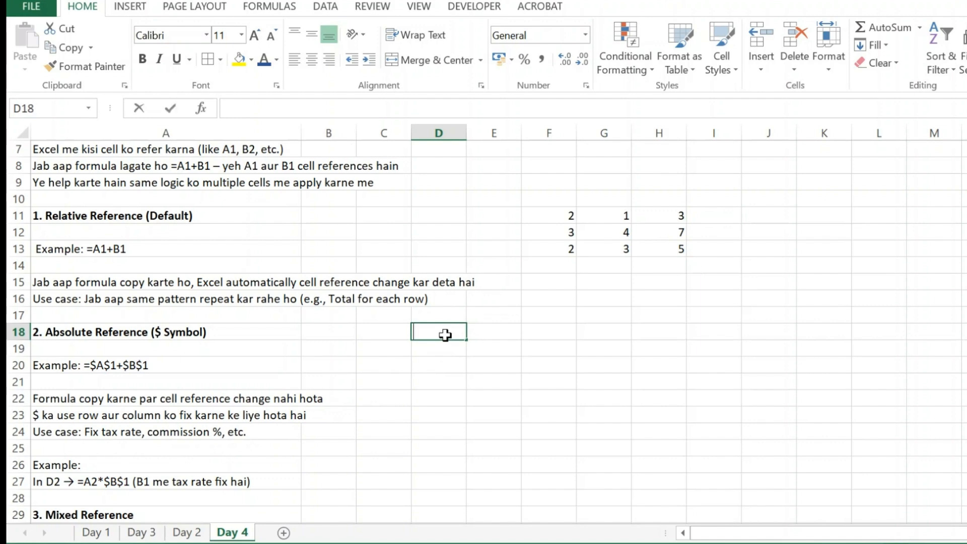
type("Salary")
key("Tab")
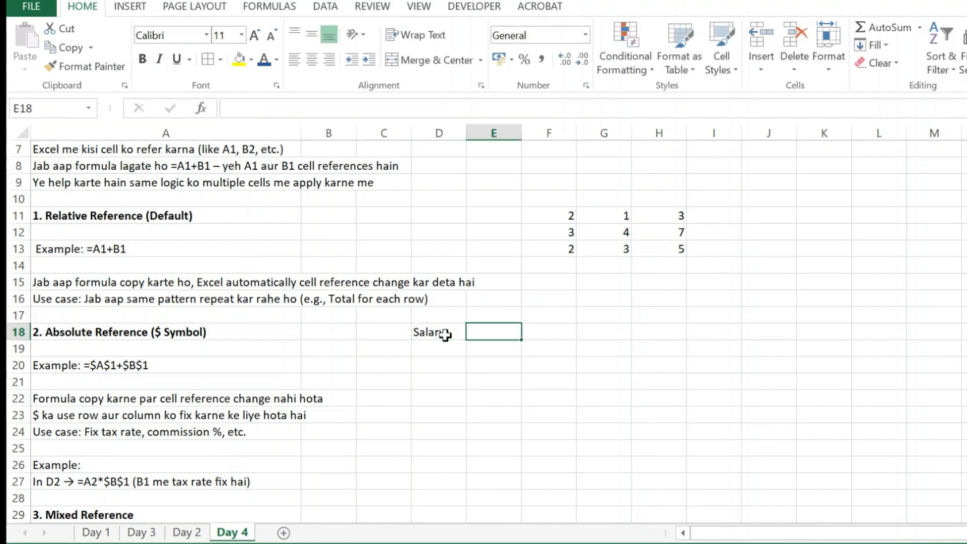
type("Tax")
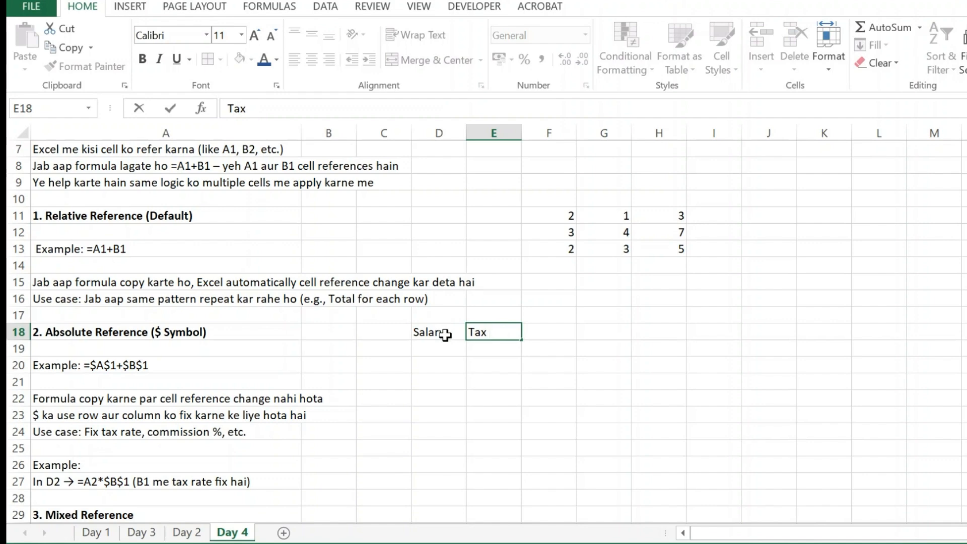
key("Return")
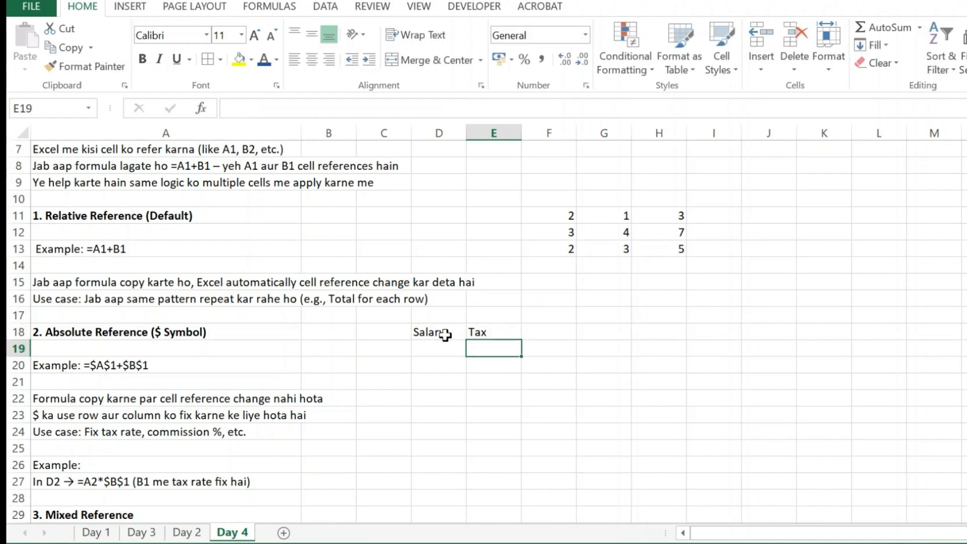
key("Left")
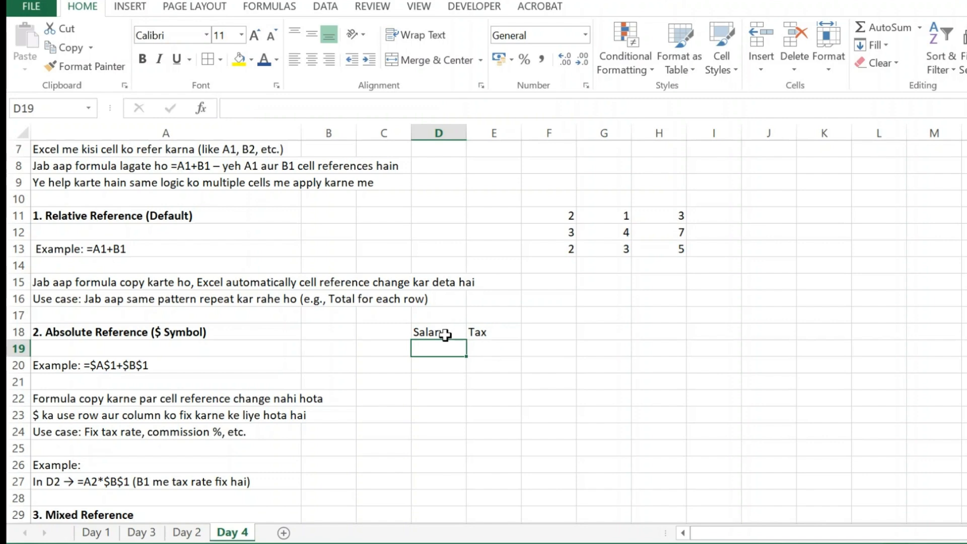
type("10000")
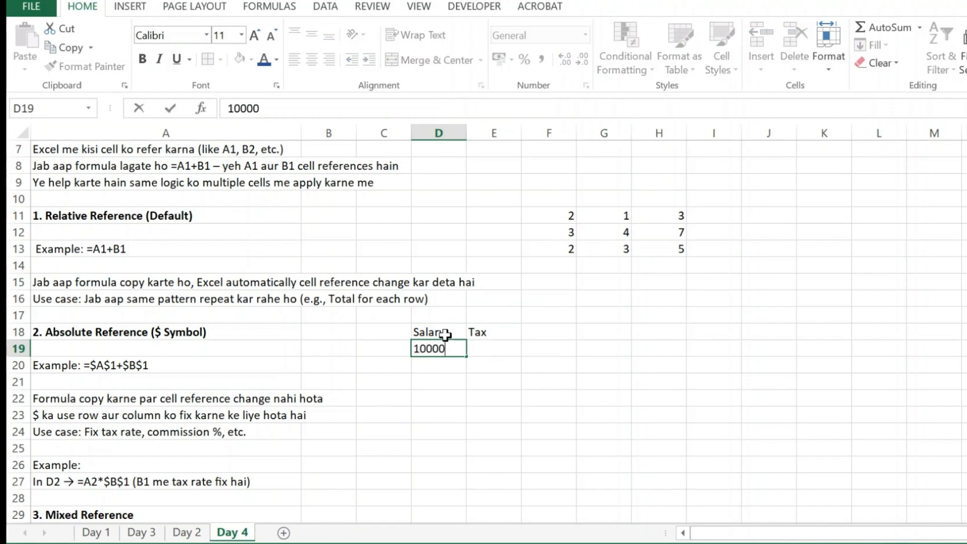
key("Right")
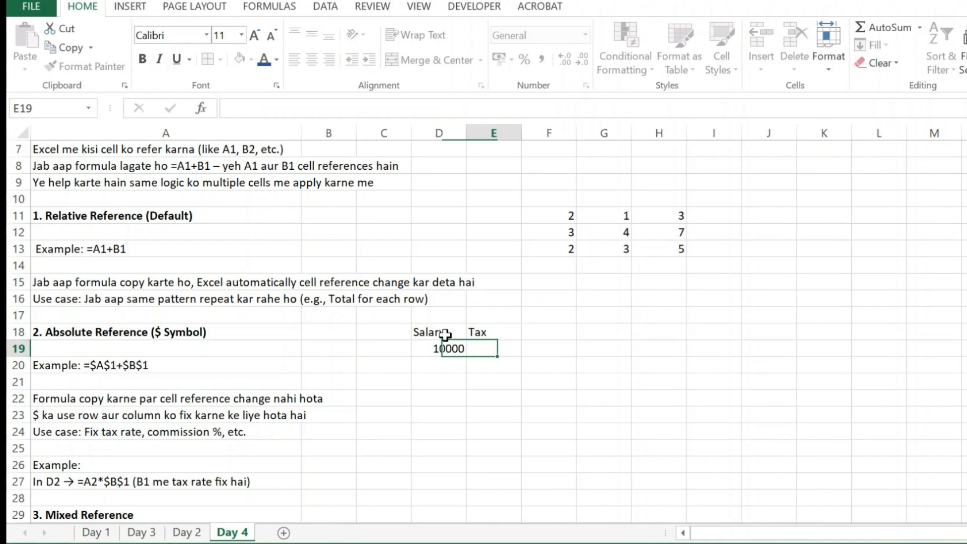
Step: Enter a tax rate of 18% in E17, above the Tax header
key("Up")
key("Up")
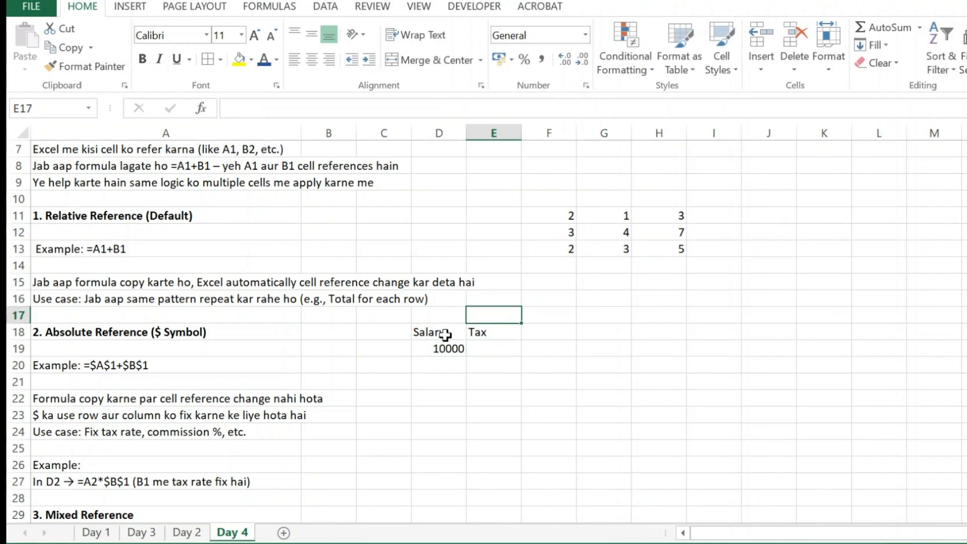
type("10")
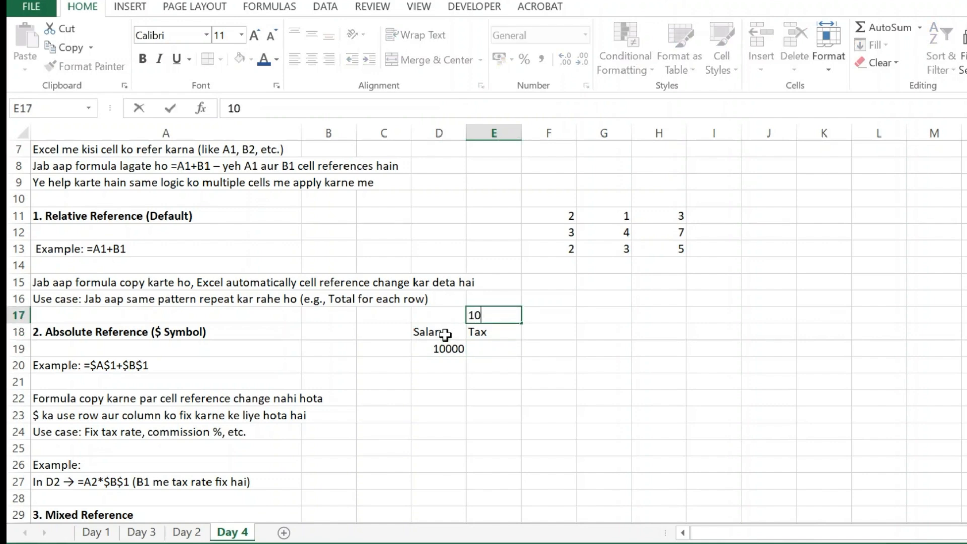
key("BackSpace")
type("8%")
key("Return")
key("Return")
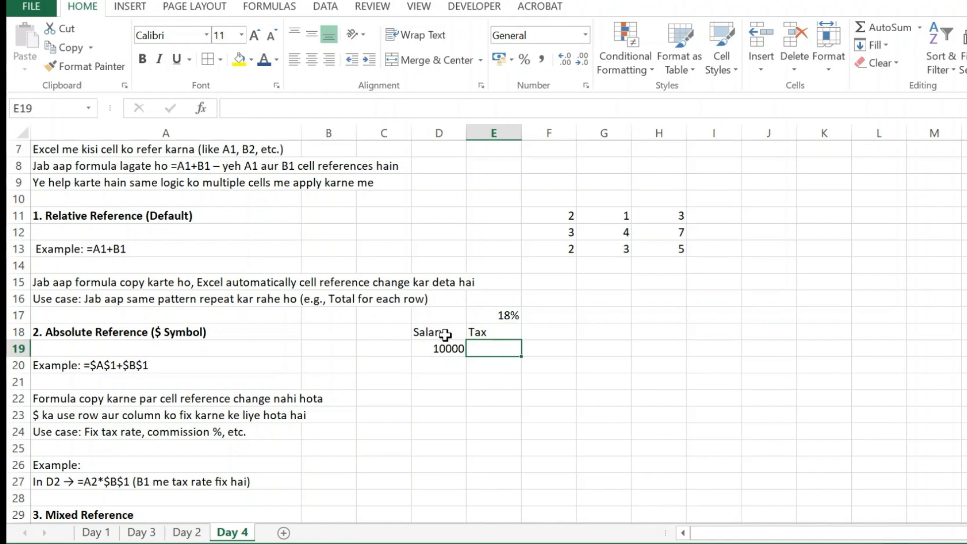
Step: Calculate the tax in E19 with the formula =D19*E17
type("=")
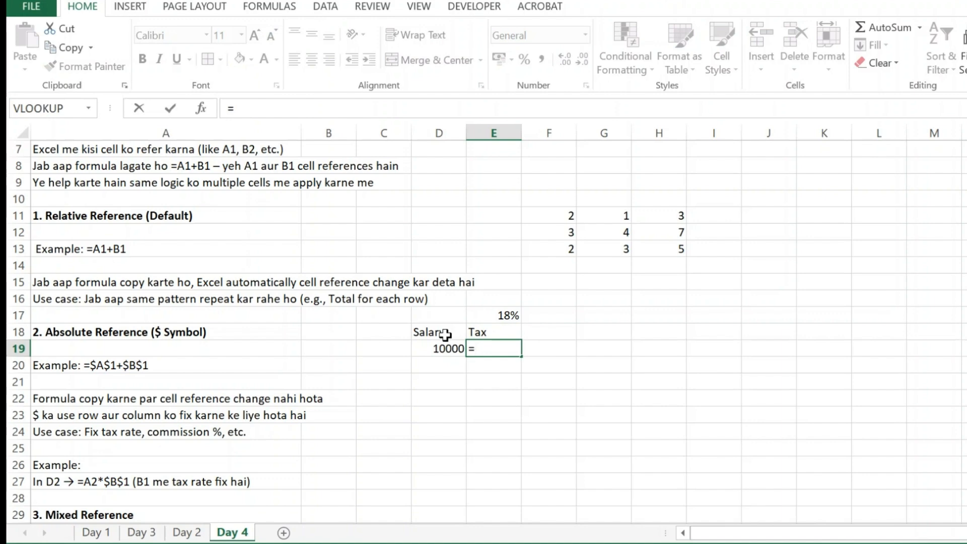
key("Left")
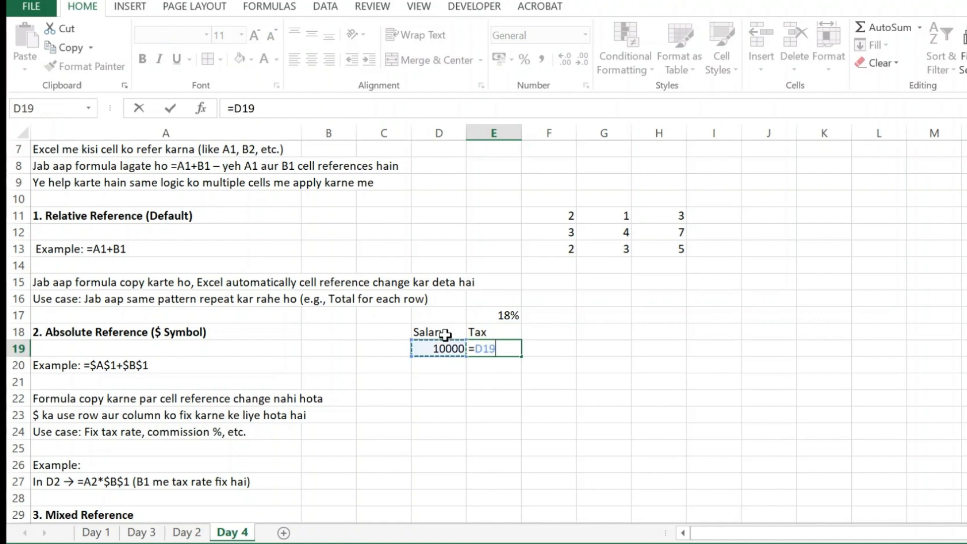
type("*")
key("Up")
key("Up")
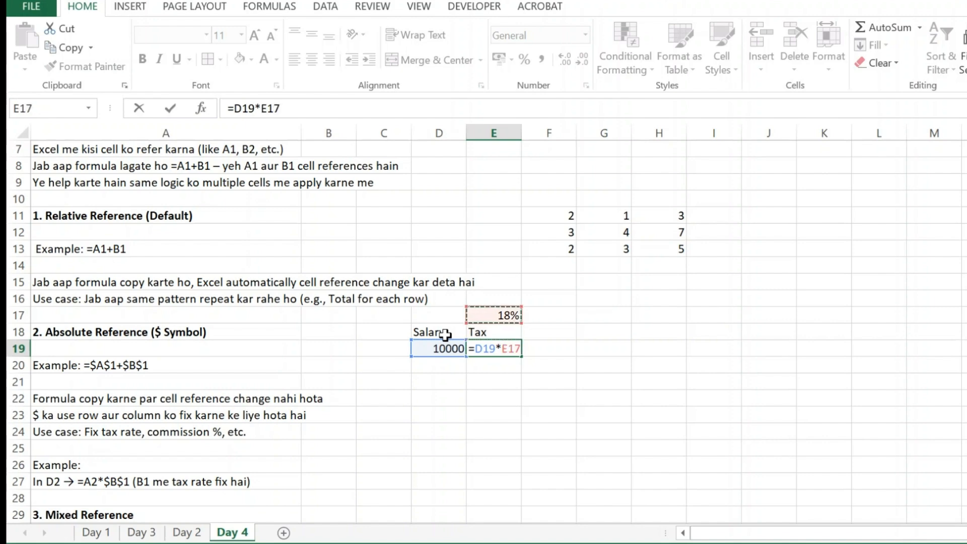
key("Return")
Step: Make the tax rate reference in E19 absolute so the formula reads =D19*$E$17
key("Up")
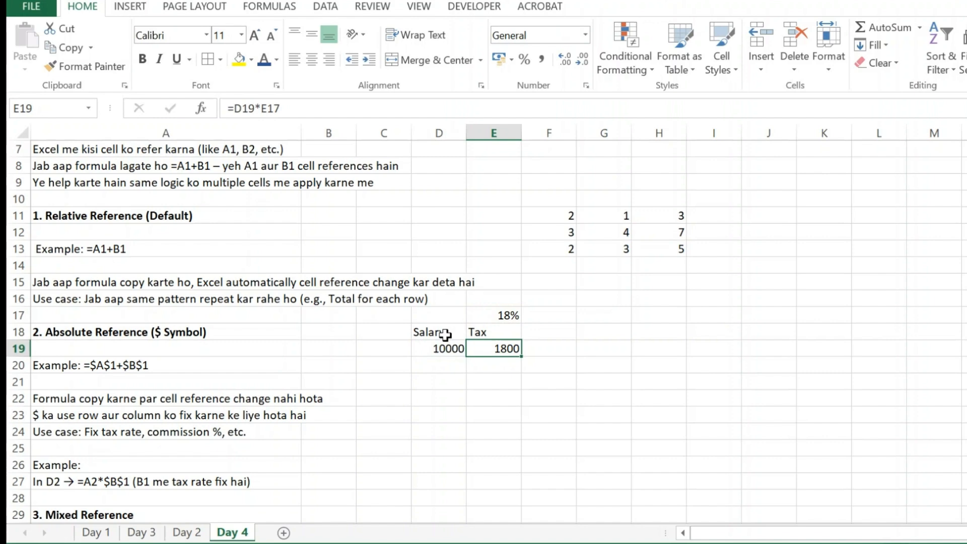
double_click(516, 350)
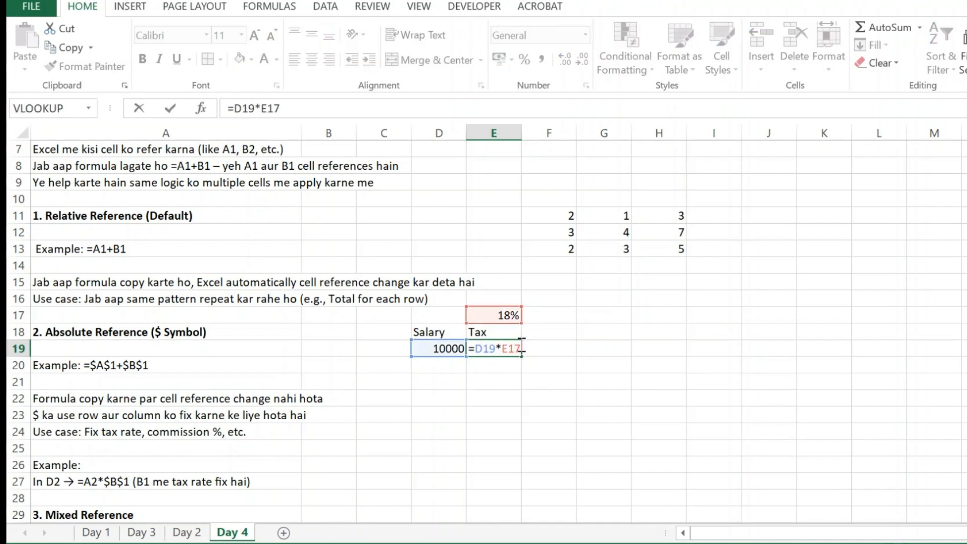
left_click(522, 349)
key("F4")
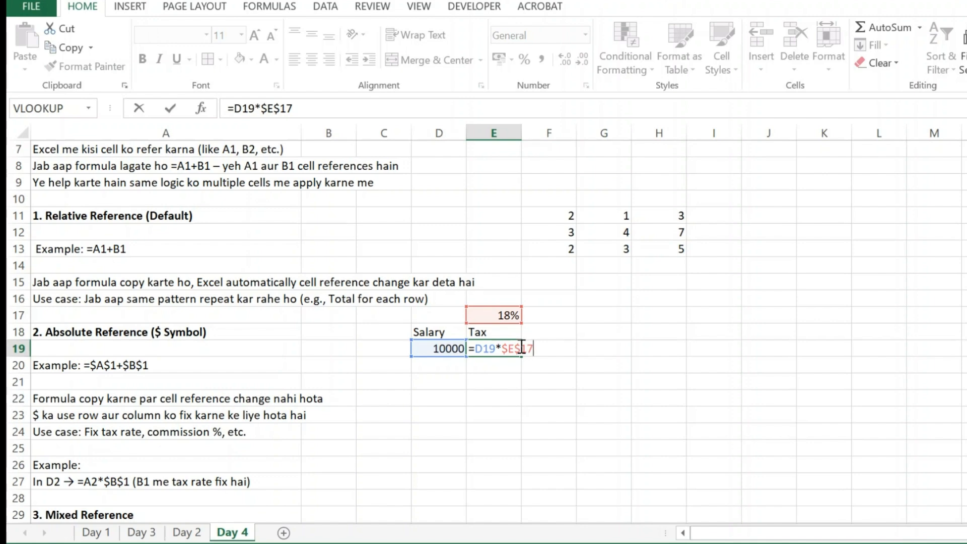
key("Return")
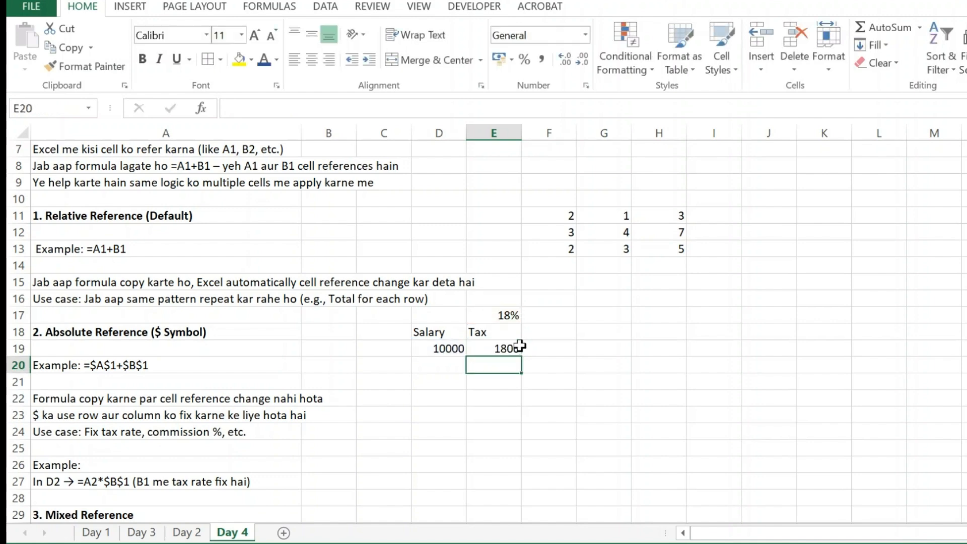
Step: Enter 20000 as the second salary in D20
left_click(519, 345)
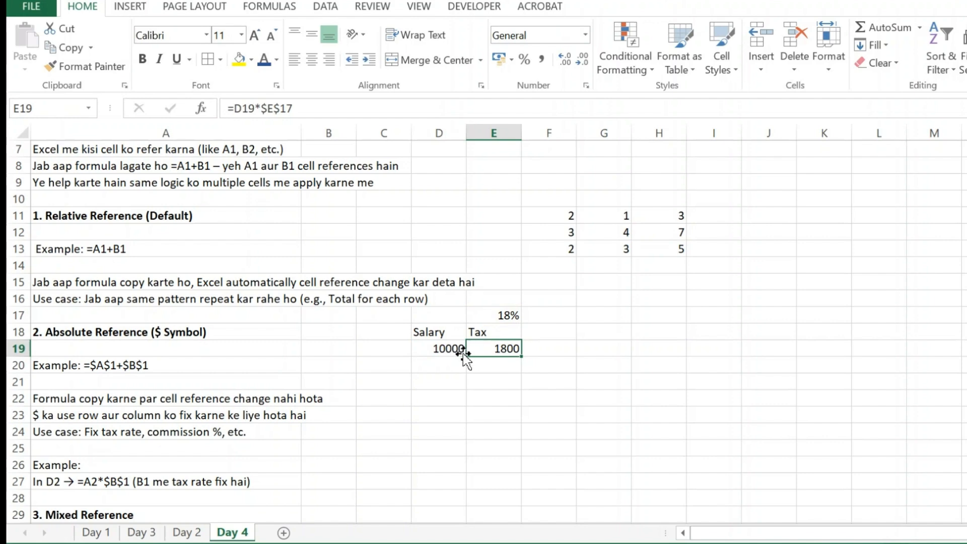
left_click(443, 365)
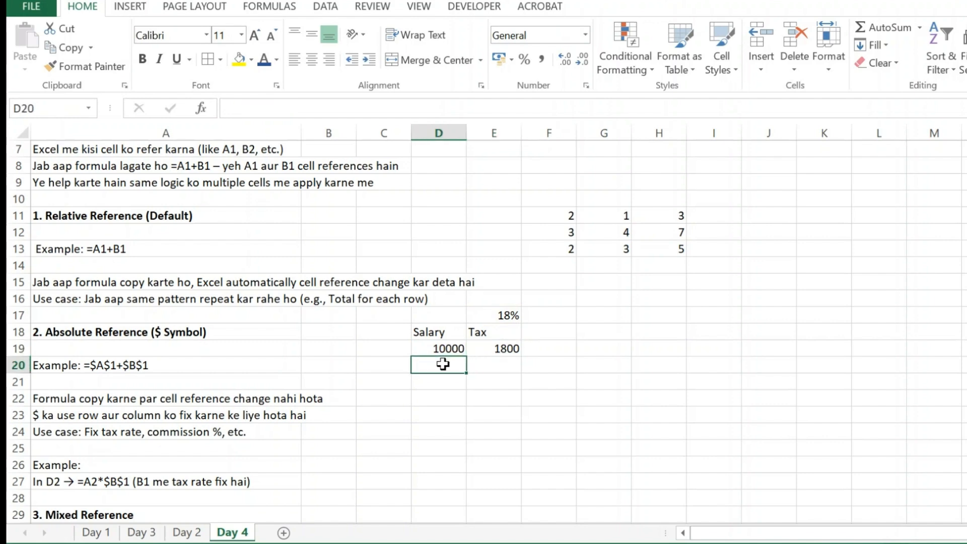
type("20000")
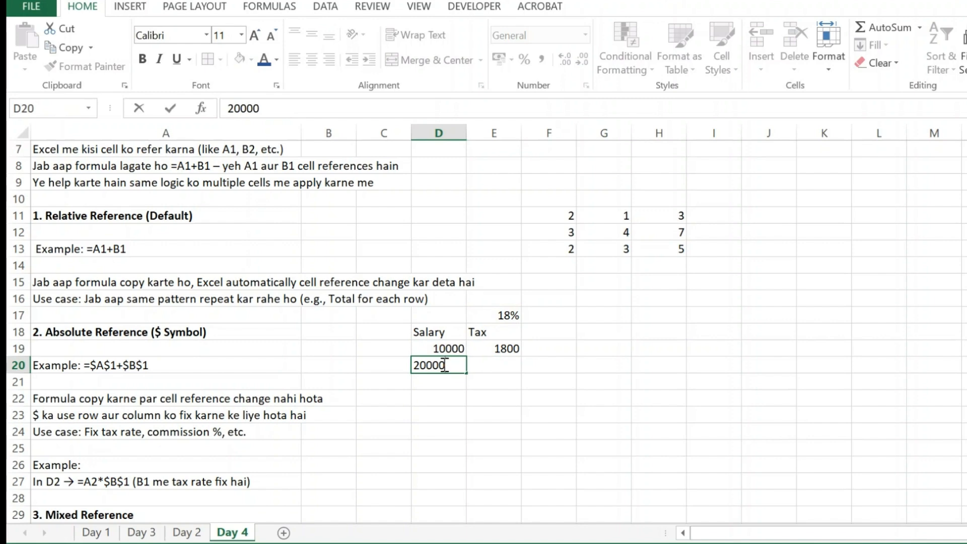
key("Return")
Step: Fill the tax formula from E19 down to E20 and check the references in the copied formula
key("Up")
key("Right")
key("Up")
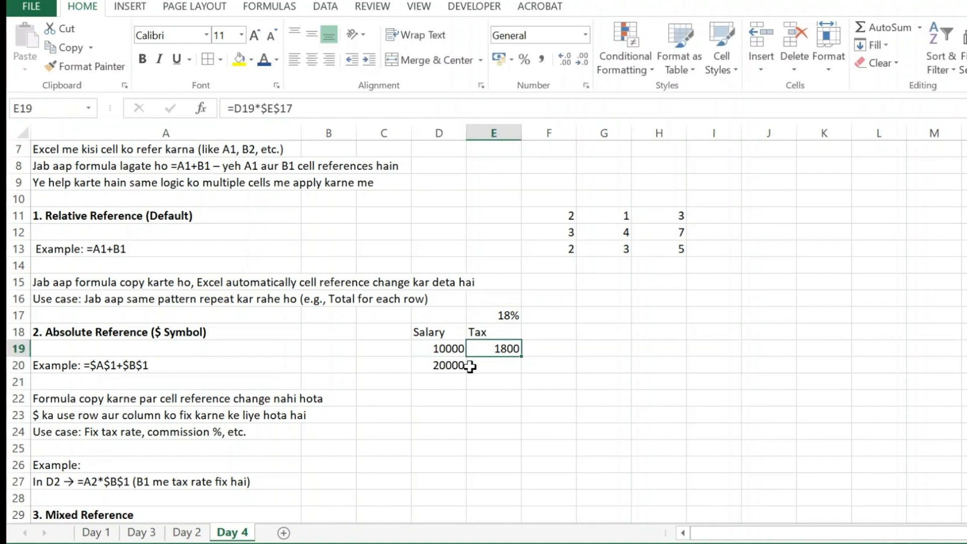
left_click_drag(524, 355, 524, 371)
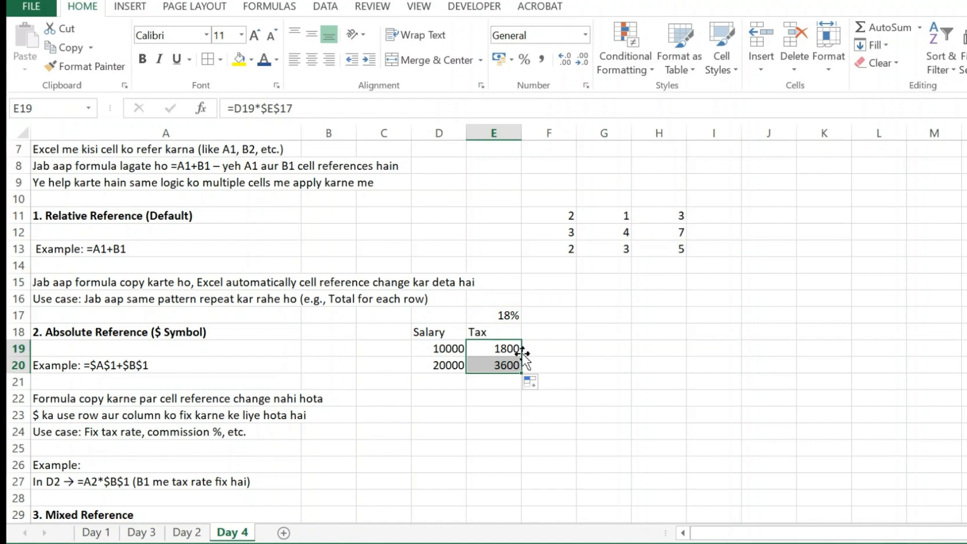
left_click(500, 365)
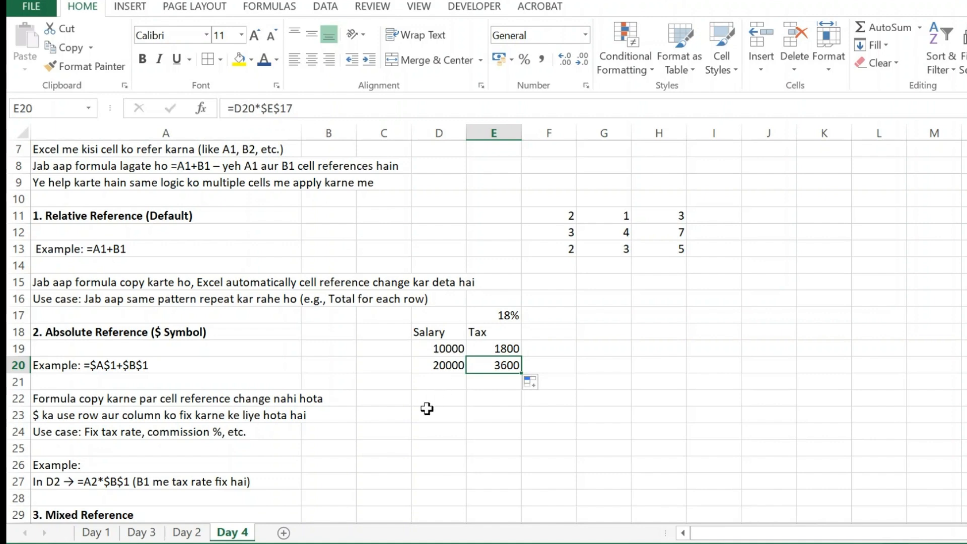
Step: Review the notes on mixed references, the cell reference toggle shortcut and the homework below the examples
scroll(427, 409, "down", 3)
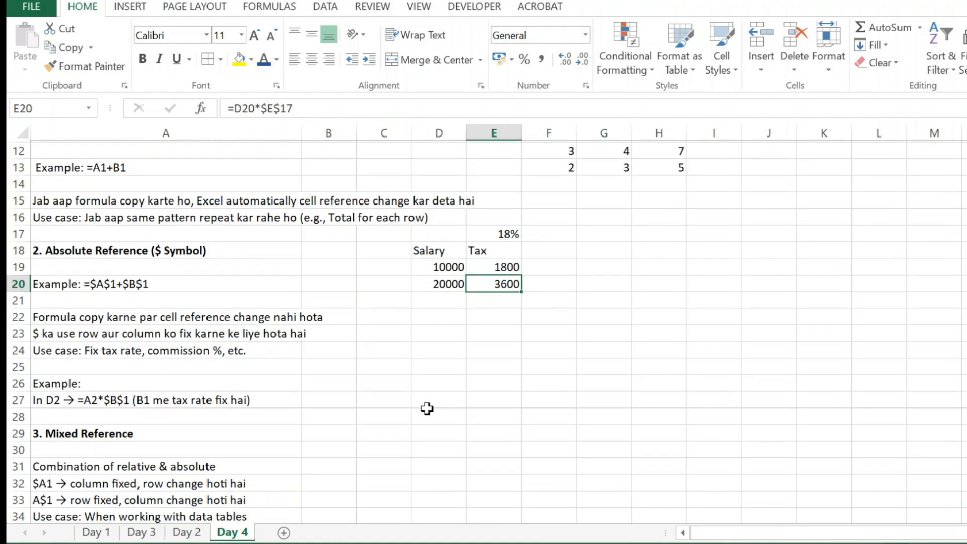
scroll(427, 408, "down", 1)
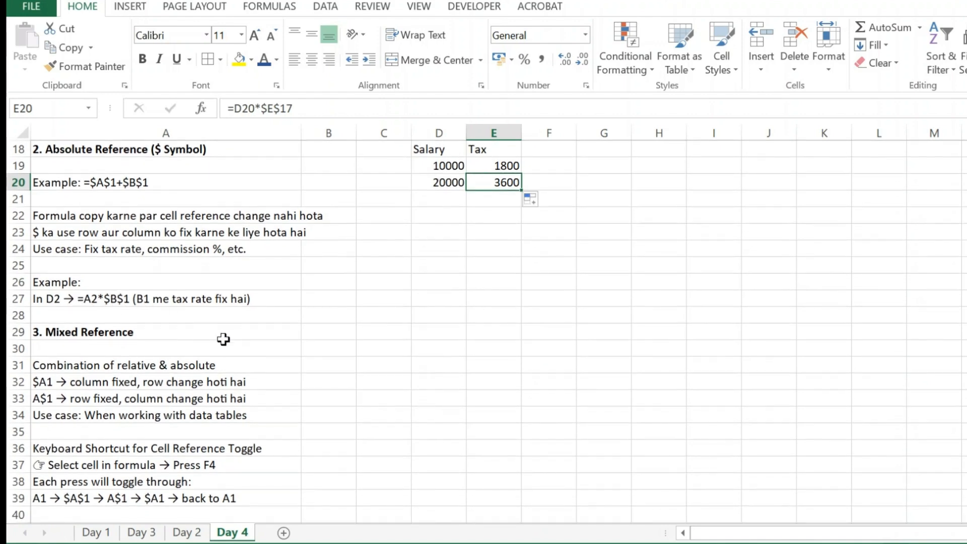
scroll(231, 340, "down", 1)
scroll(232, 340, "down", 1)
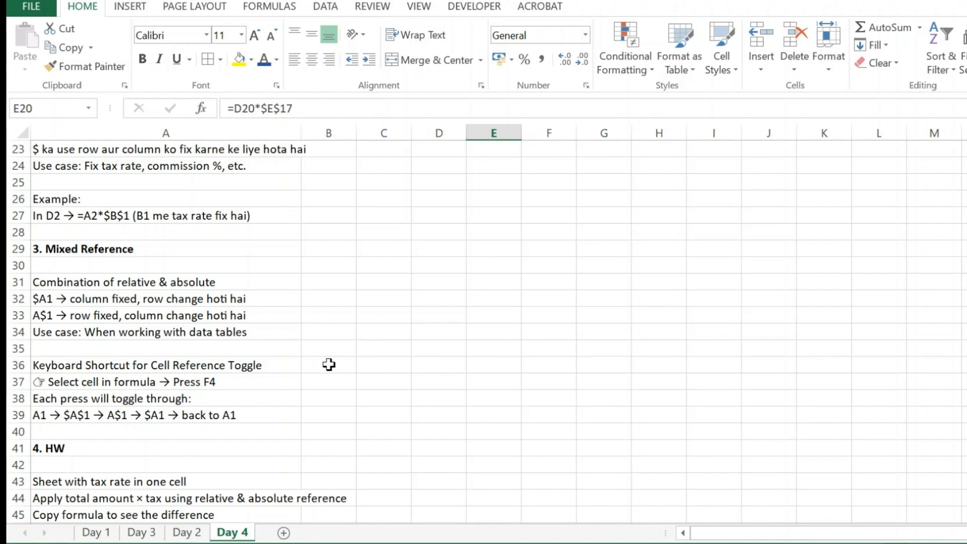
Step: Enter the formula =B36 in C36 as a sample relative reference beside the toggle shortcut notes
left_click(388, 366)
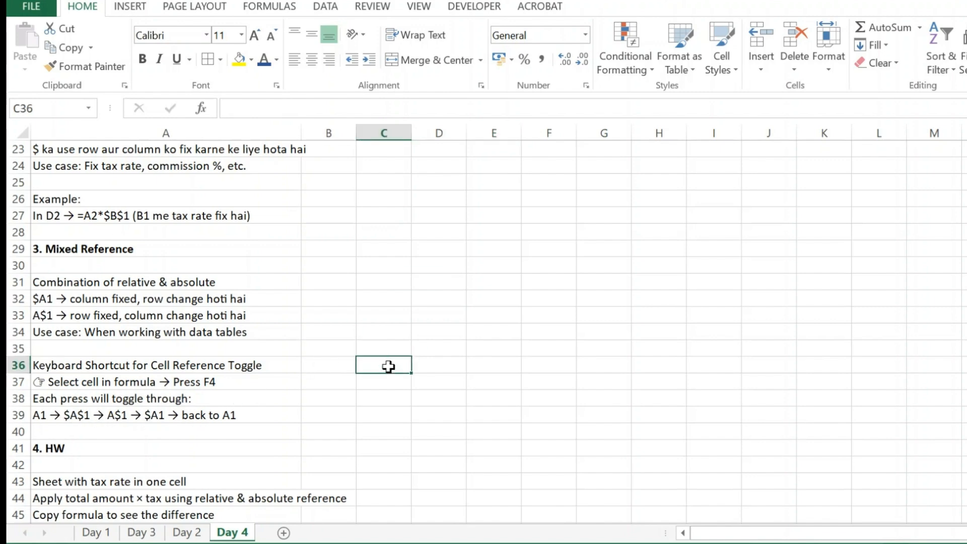
double_click(388, 367)
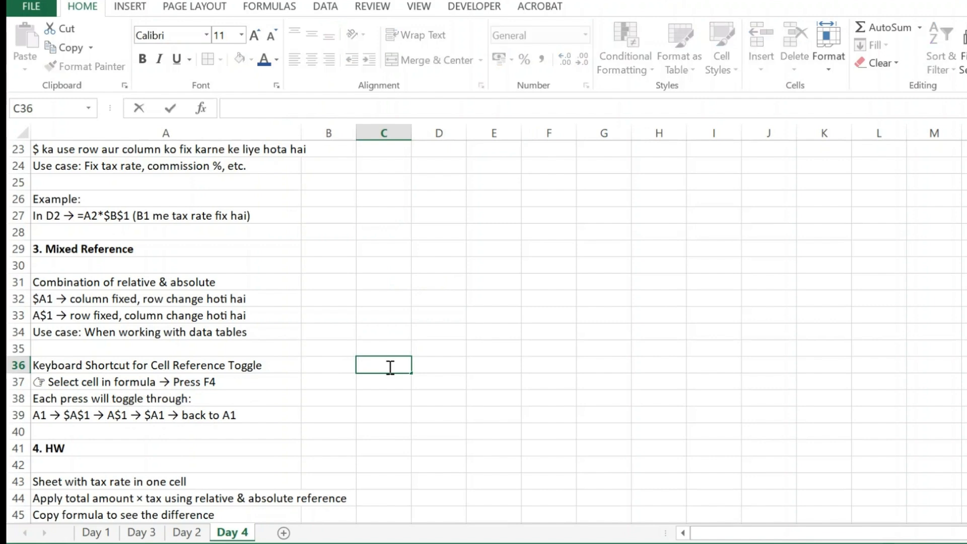
type("=")
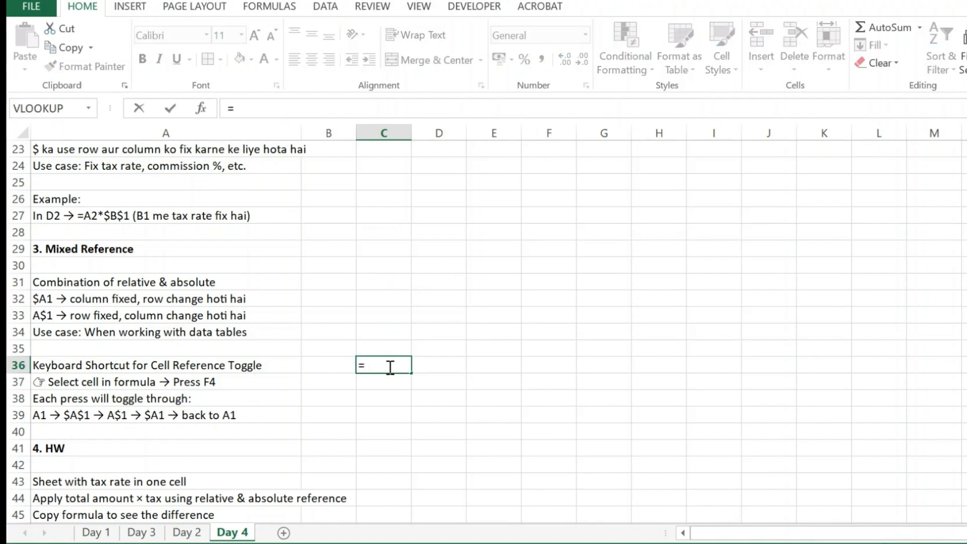
key("Left")
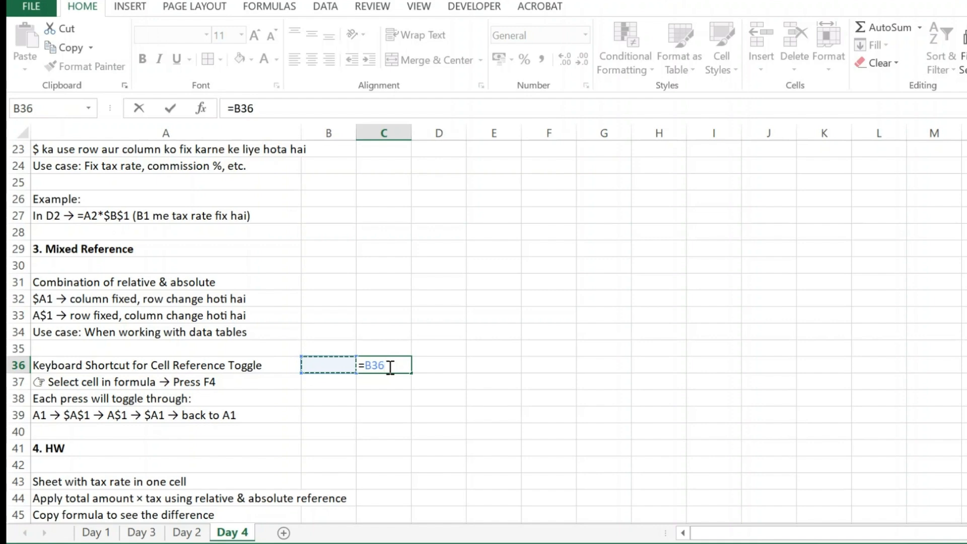
key("Return")
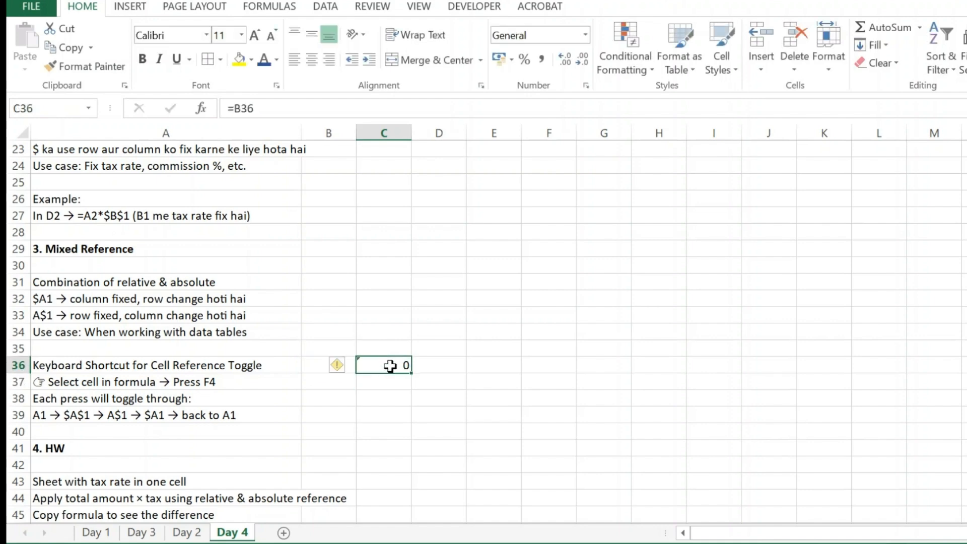
Step: Cycle the reference in the C36 formula through absolute $B$36 and both mixed forms back to relative B36
double_click(395, 366)
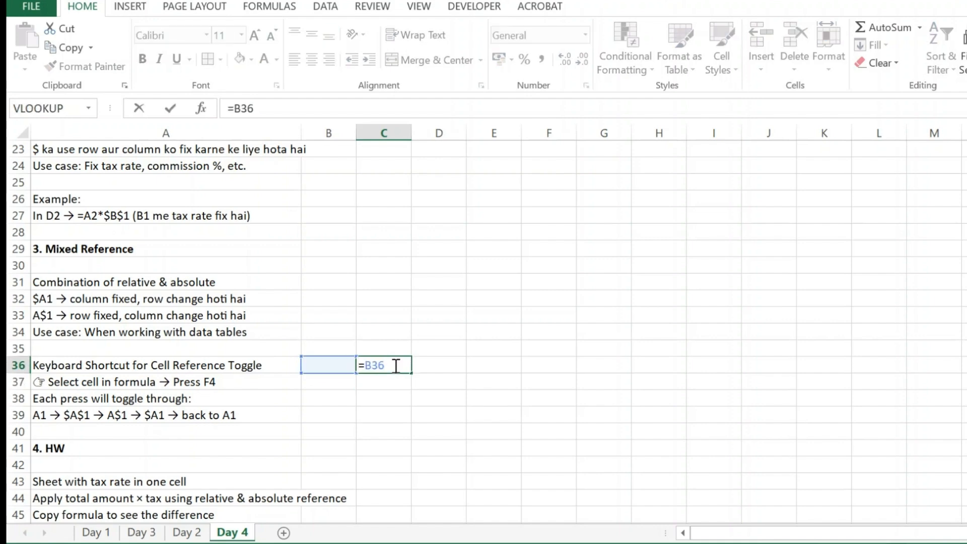
key("F4")
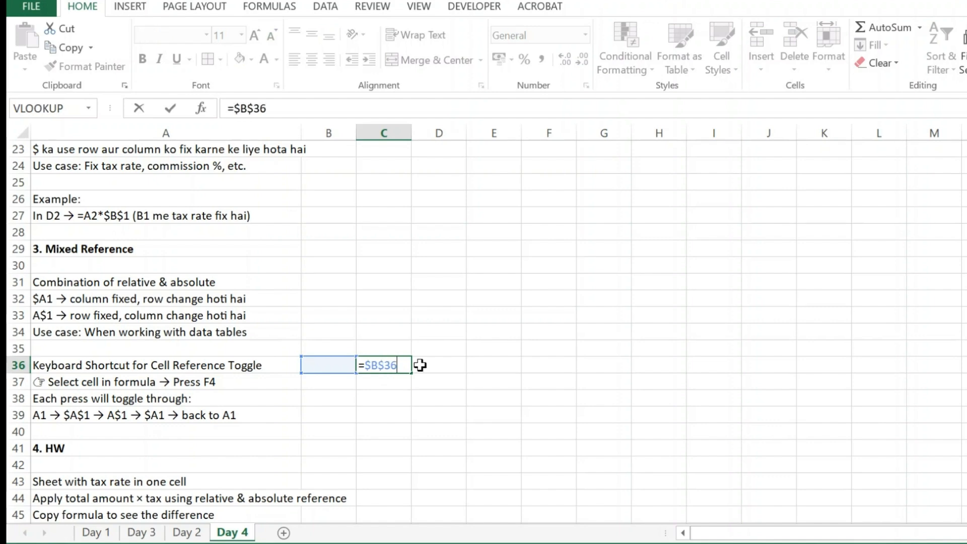
key("F4")
key("F4")
key("F4")
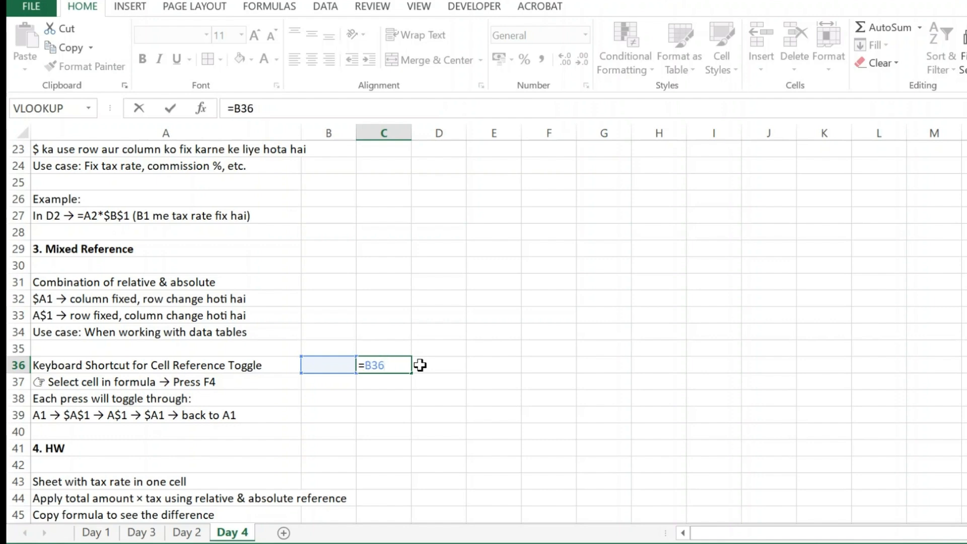
Step: Remove the sample reference formula from C36, leaving the cell empty
key("BackSpace")
key("BackSpace")
key("BackSpace")
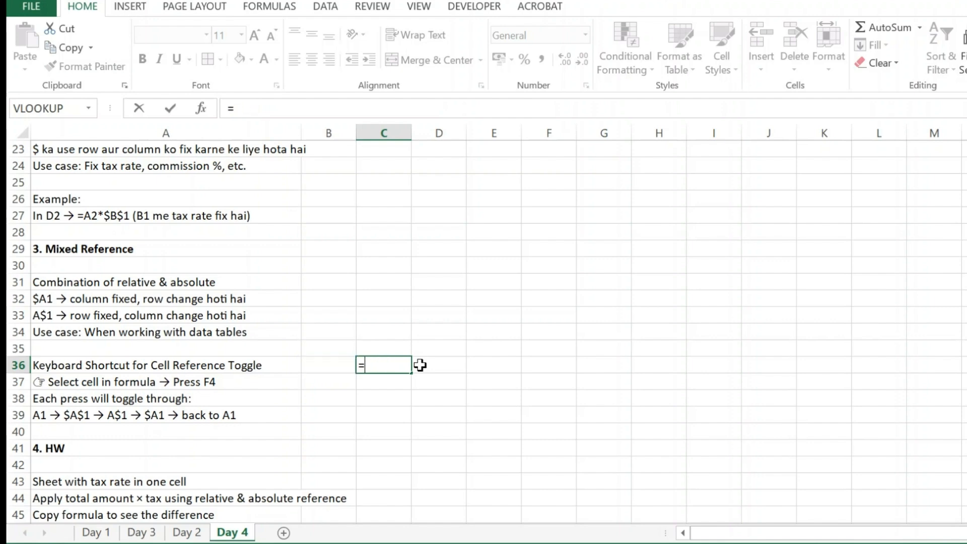
key("Escape")
key("Return")
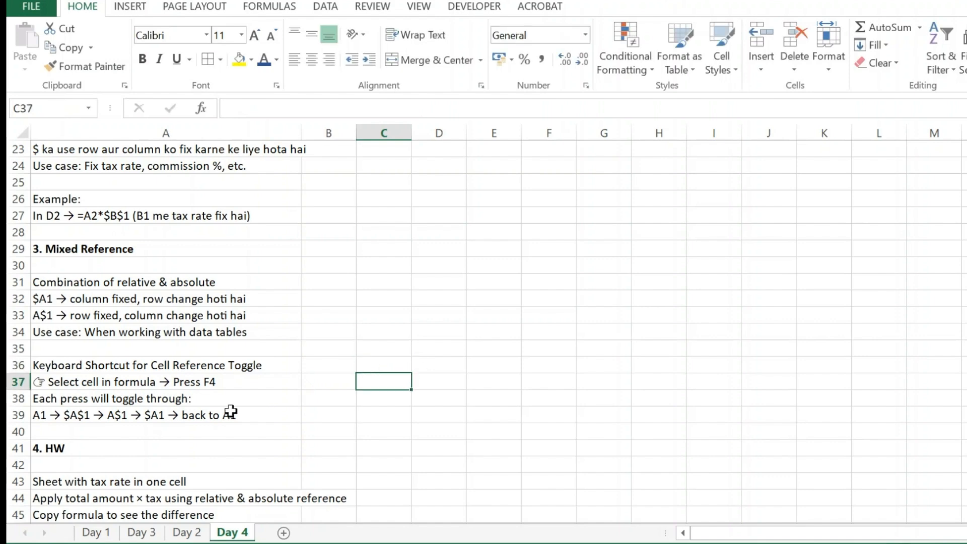
scroll(135, 413, "down", 2)
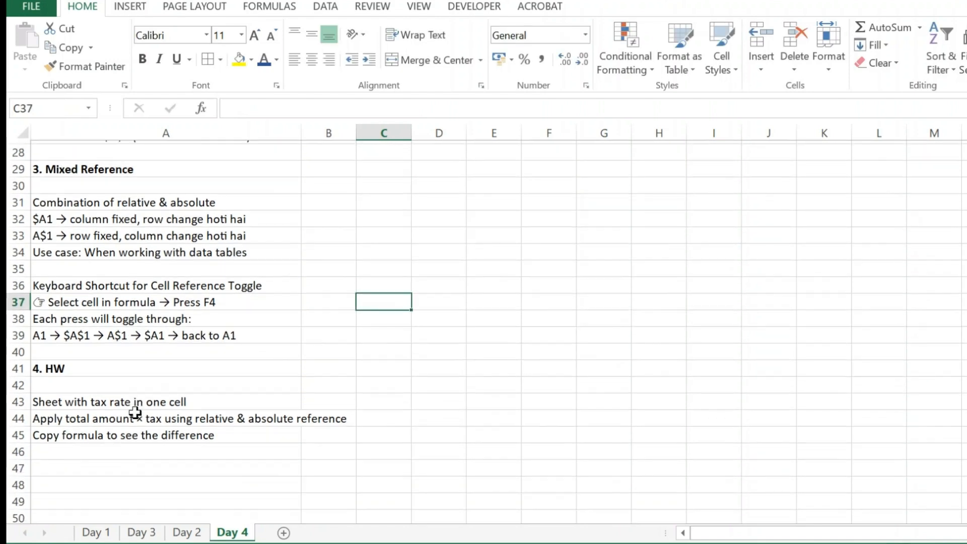